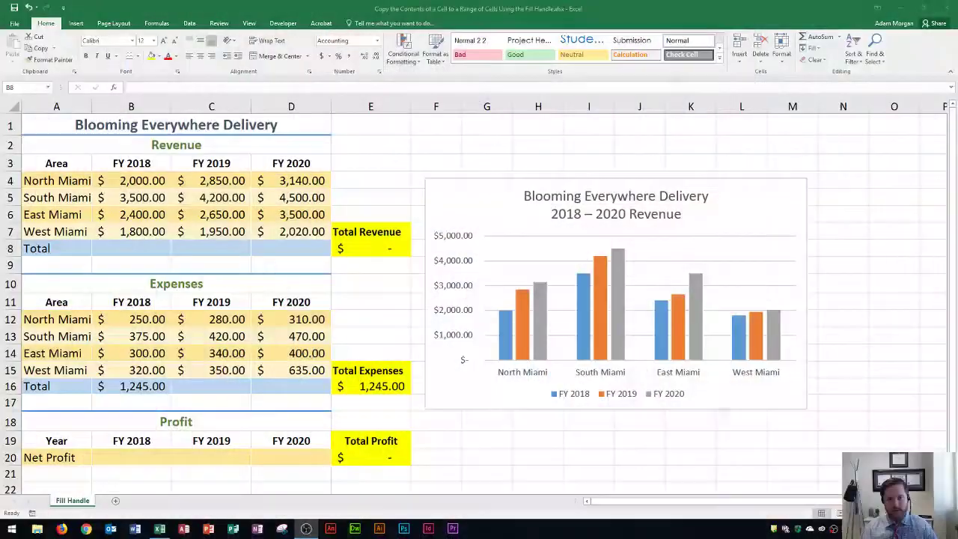
- Use AutoSum in B8 to propose =SUM(B4:B7) over the FY 2018 revenue figures
left_click(116, 252)
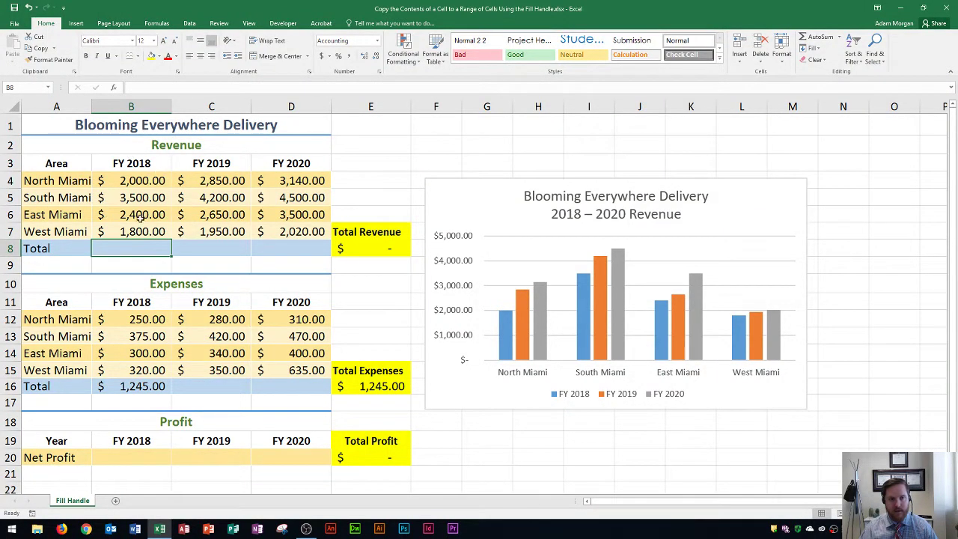
left_click_drag(128, 181, 128, 229)
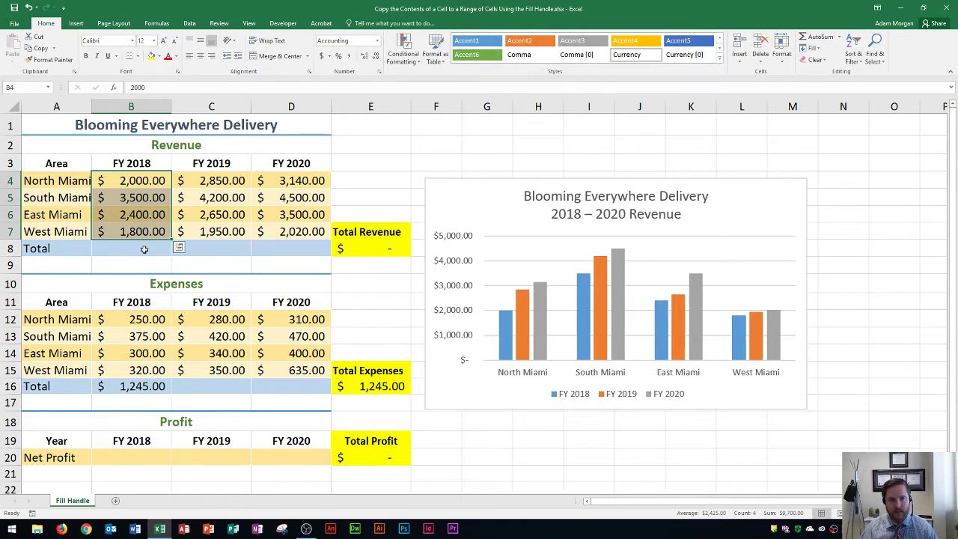
left_click(144, 248)
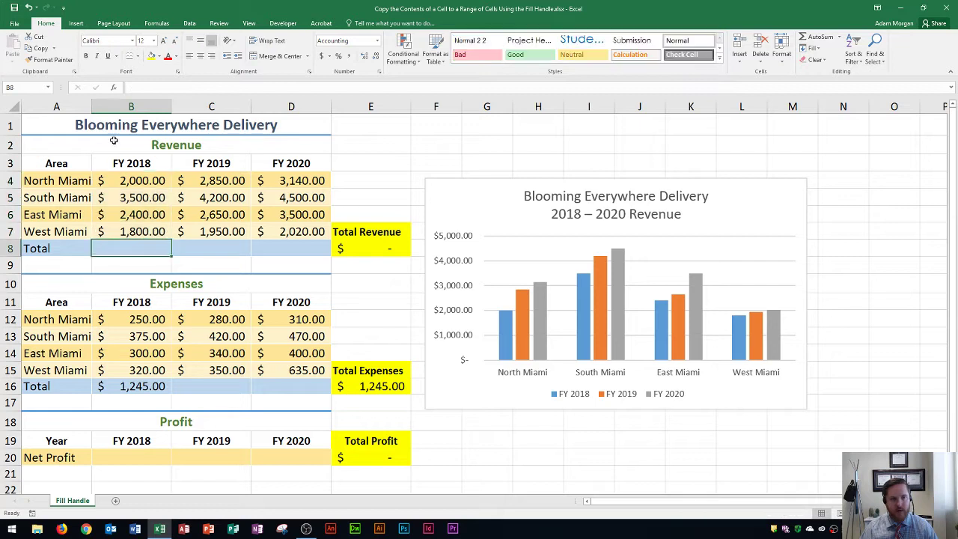
left_click(821, 37)
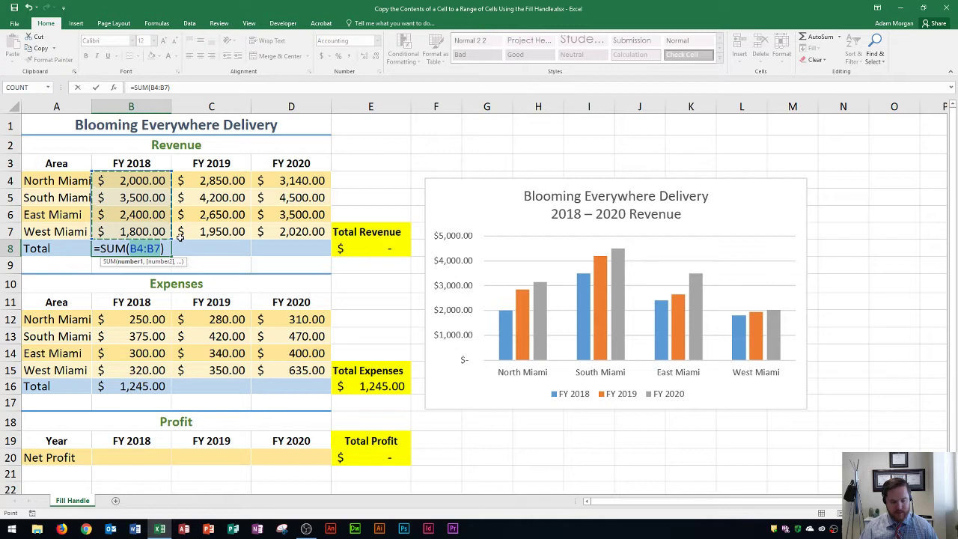
- Commit =SUM(B4:B7) in B8 so it shows $9,700.00, then recheck the formula's range
key("Tab")
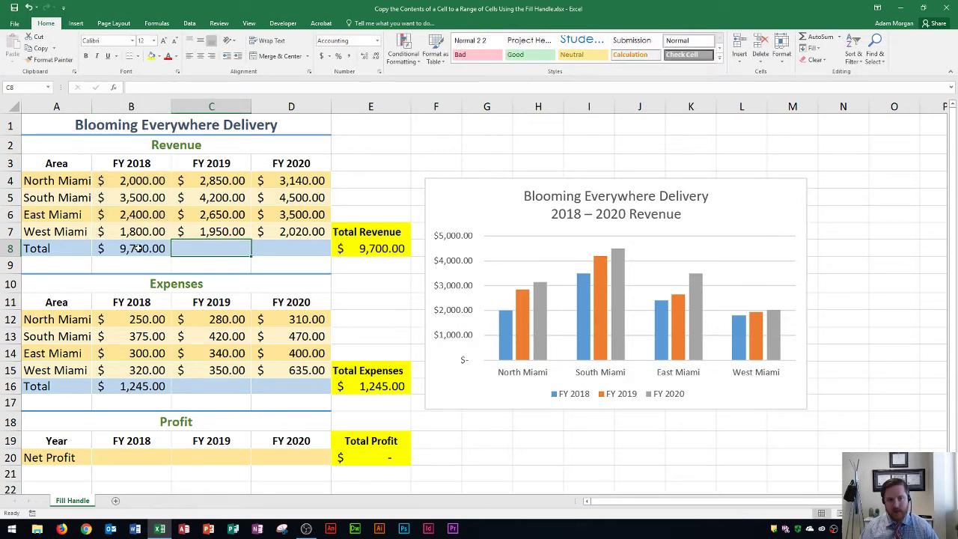
left_click(139, 248)
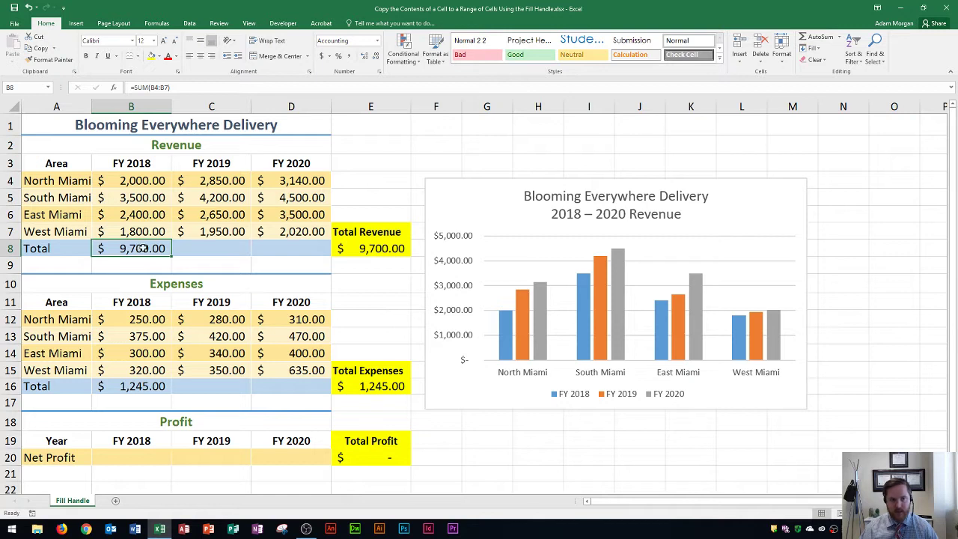
double_click(155, 254)
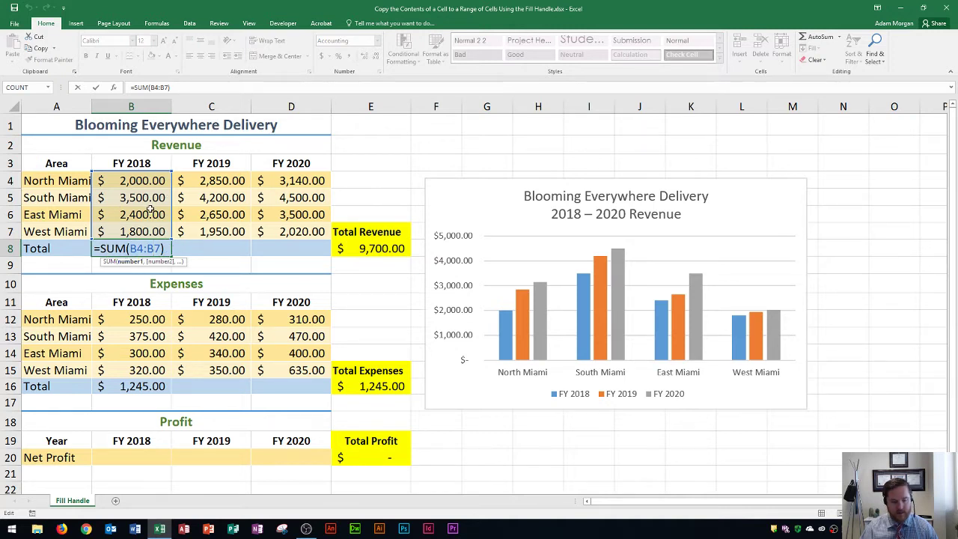
key("Tab")
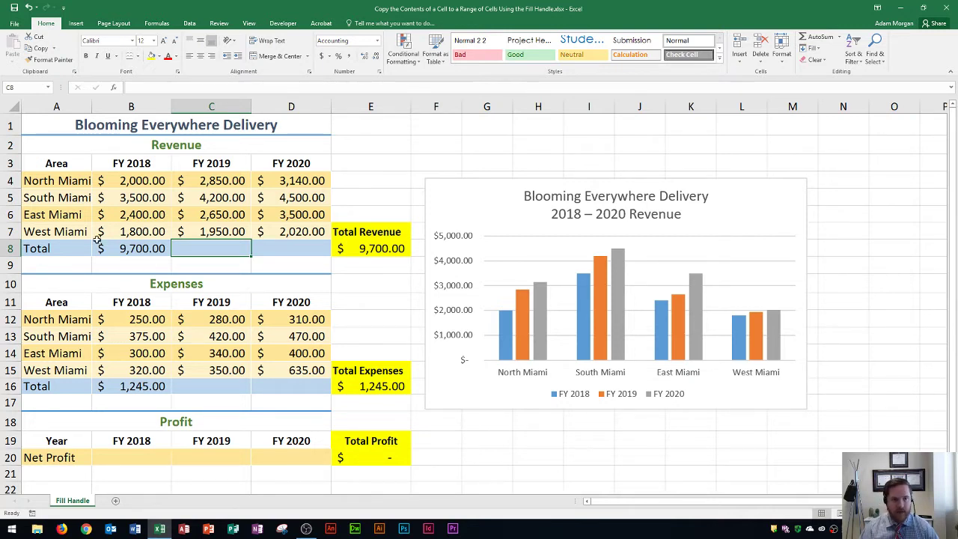
left_click(129, 248)
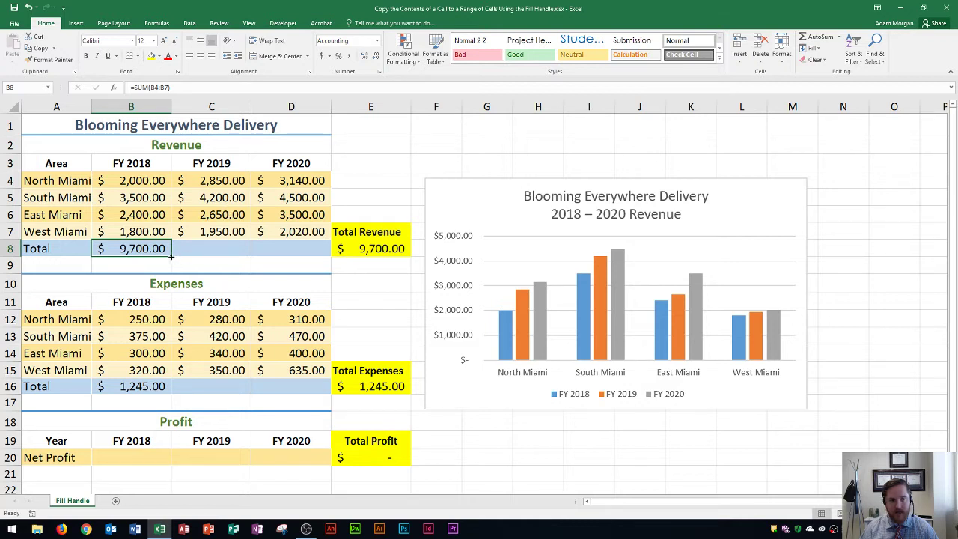
- Fill B8's total into C8 and verify it reads =SUM(C4:C7), showing $11,650.00
left_click_drag(171, 255, 244, 253)
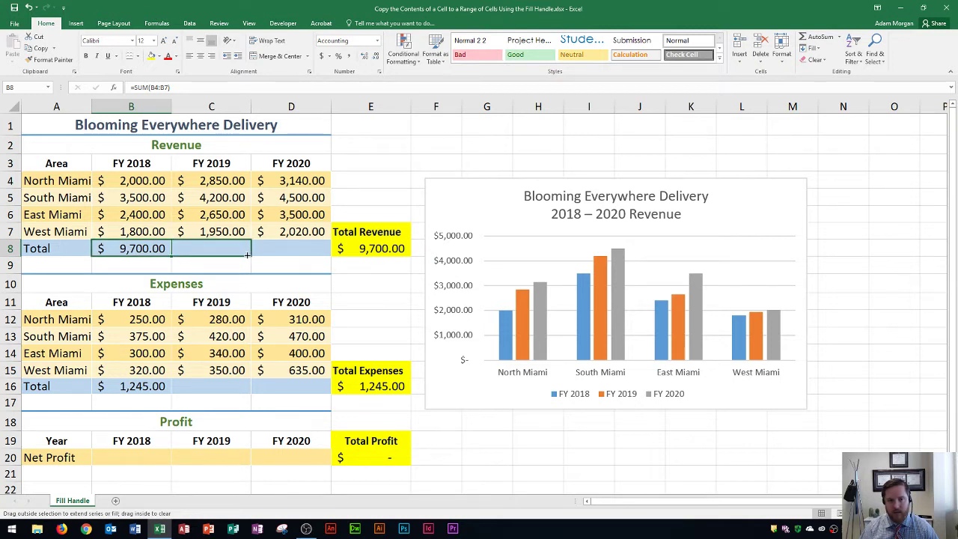
left_click_drag(247, 255, 247, 254)
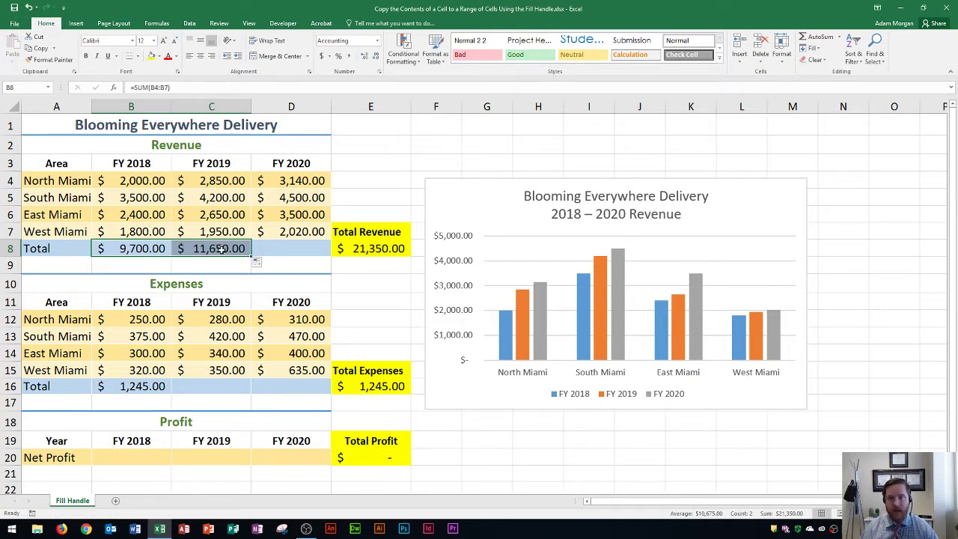
left_click(226, 250)
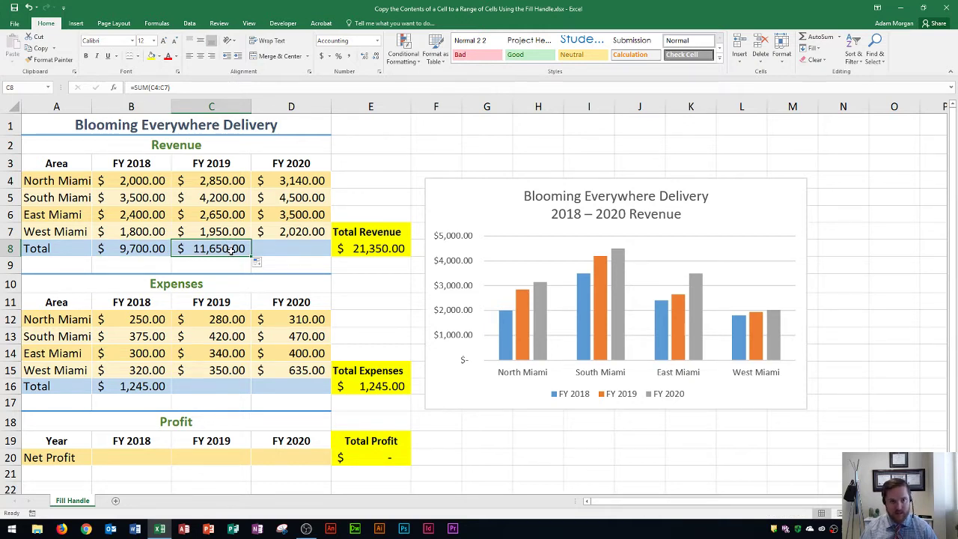
double_click(232, 251)
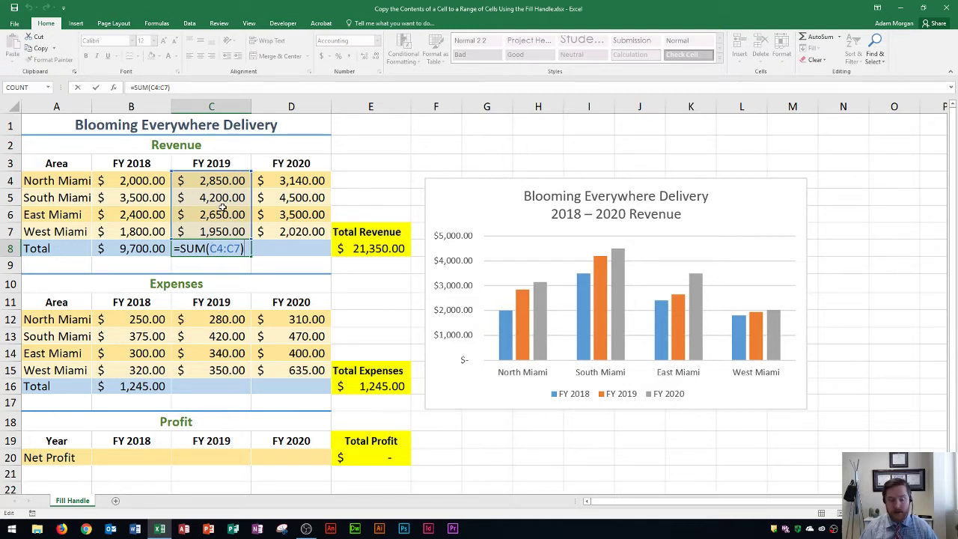
key("Tab")
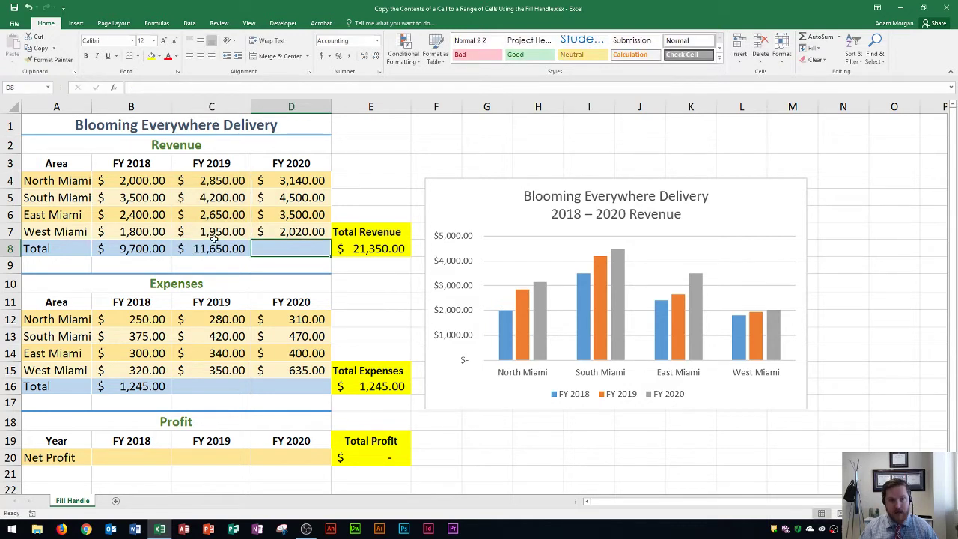
left_click(154, 252)
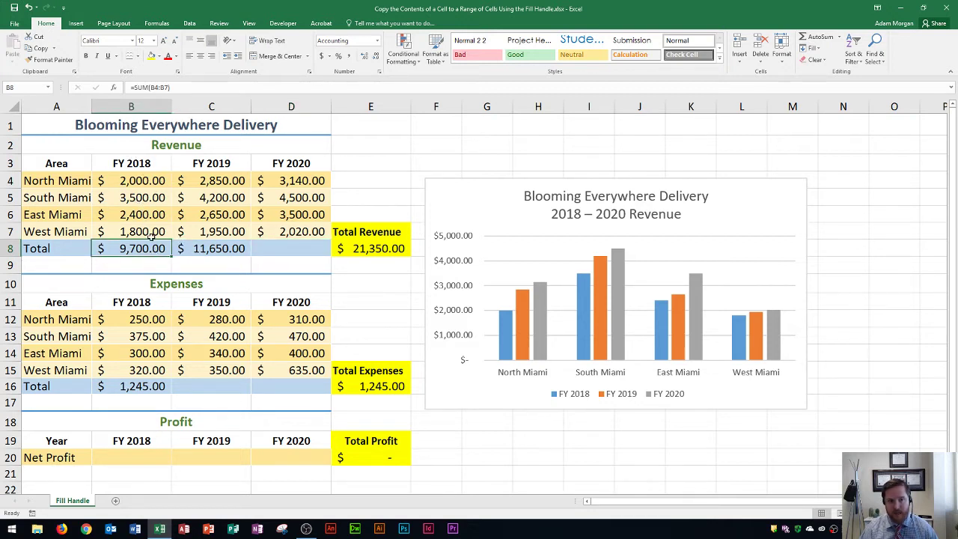
left_click(211, 249)
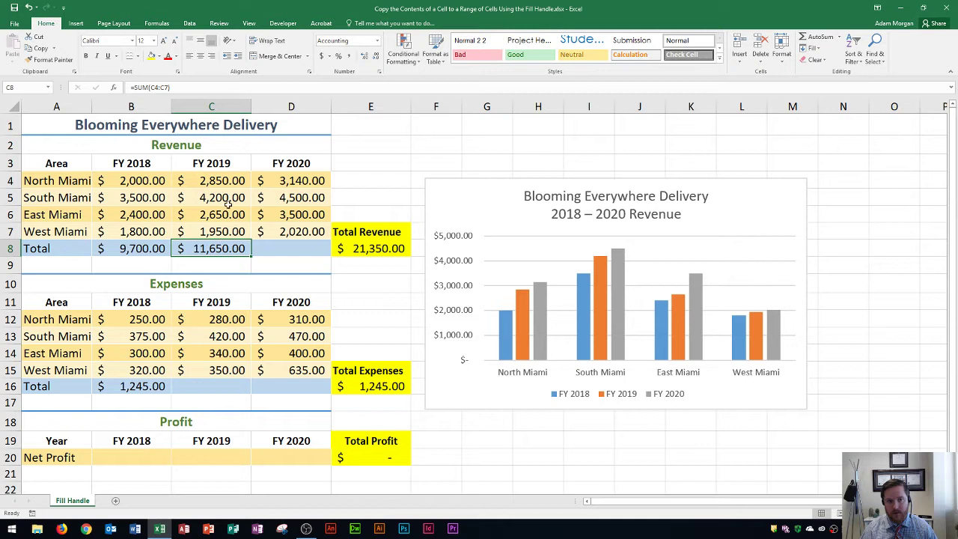
- Fill C8's total into D8 for $13,160.00, bringing Total Revenue to $34,510.00
left_click_drag(252, 256, 319, 250)
left_click(287, 250)
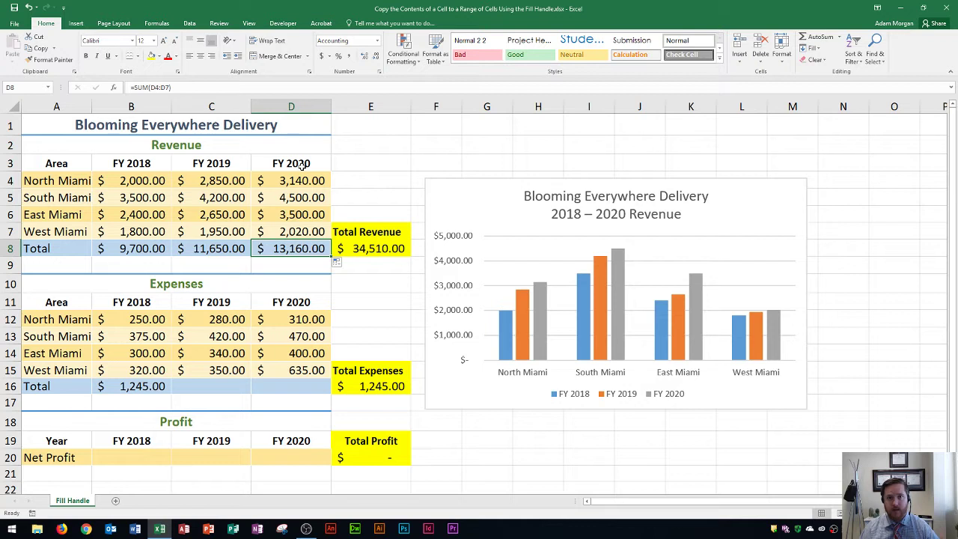
left_click(143, 385)
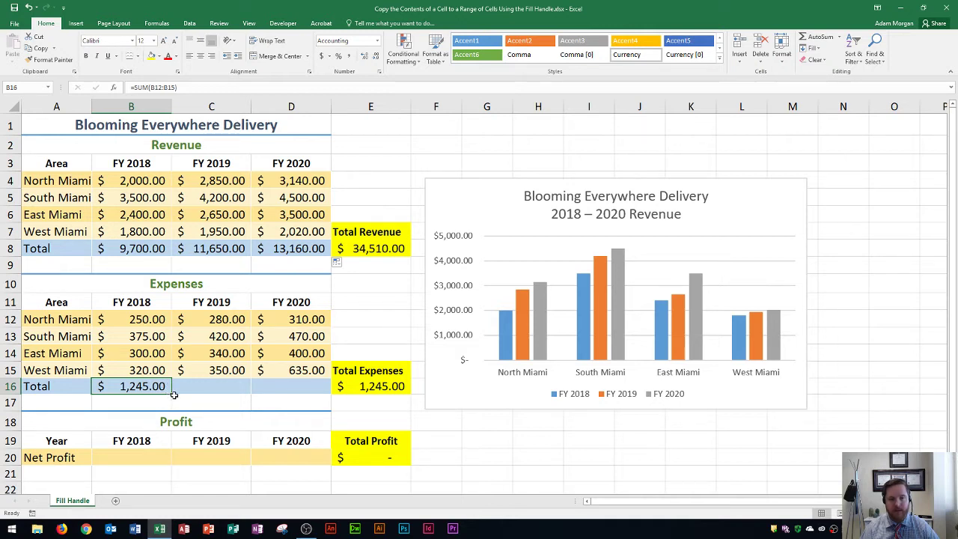
- Fill the B16 expense total across to D16, giving $1,390.00 and $1,815.00
left_click_drag(172, 390, 298, 389)
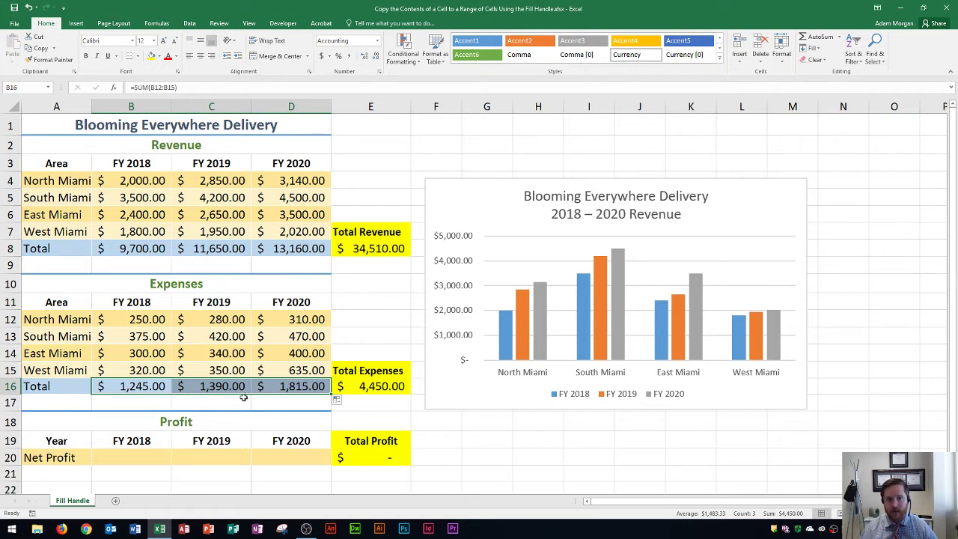
left_click(133, 455)
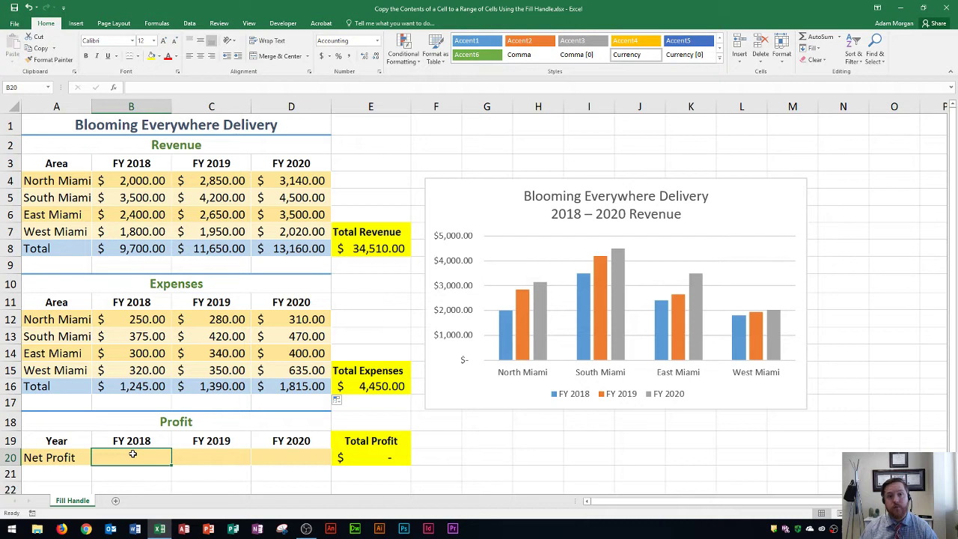
- Enter =B8-B16 in B20 for an FY 2018 net profit of $8,455.00
type("=")
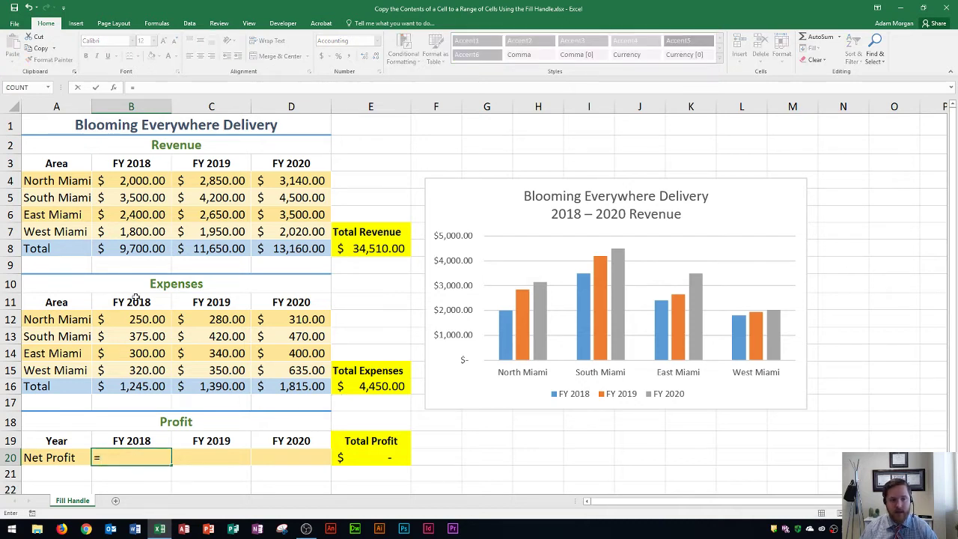
left_click(131, 250)
type("-")
left_click(138, 386)
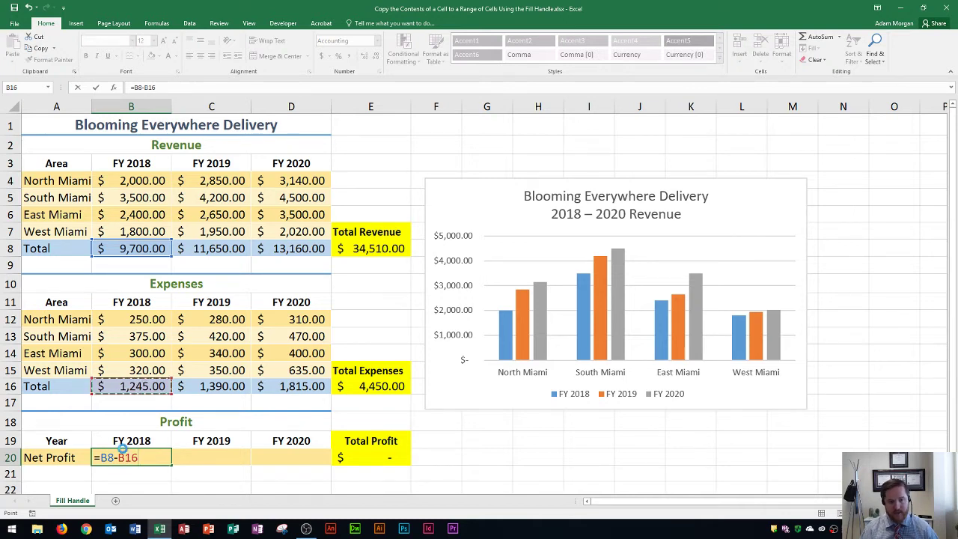
key("Tab")
left_click(111, 456)
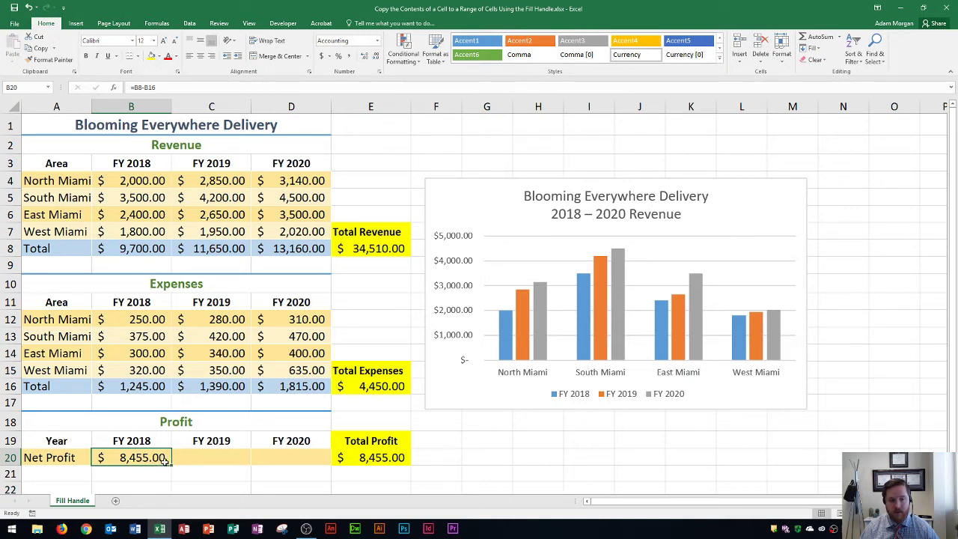
- Fill B20's net profit formula through D20 and confirm D20 reads =D8-D16
left_click_drag(172, 463, 298, 462)
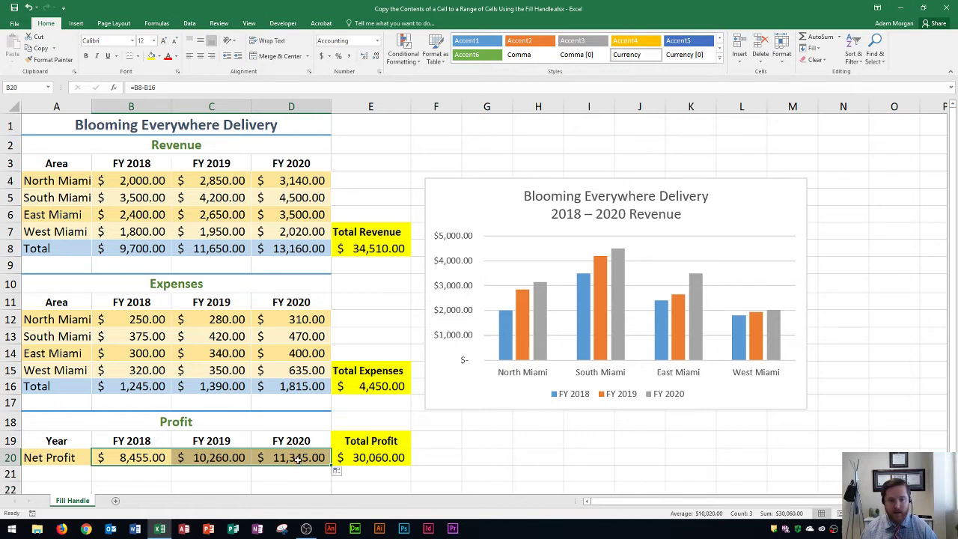
double_click(299, 458)
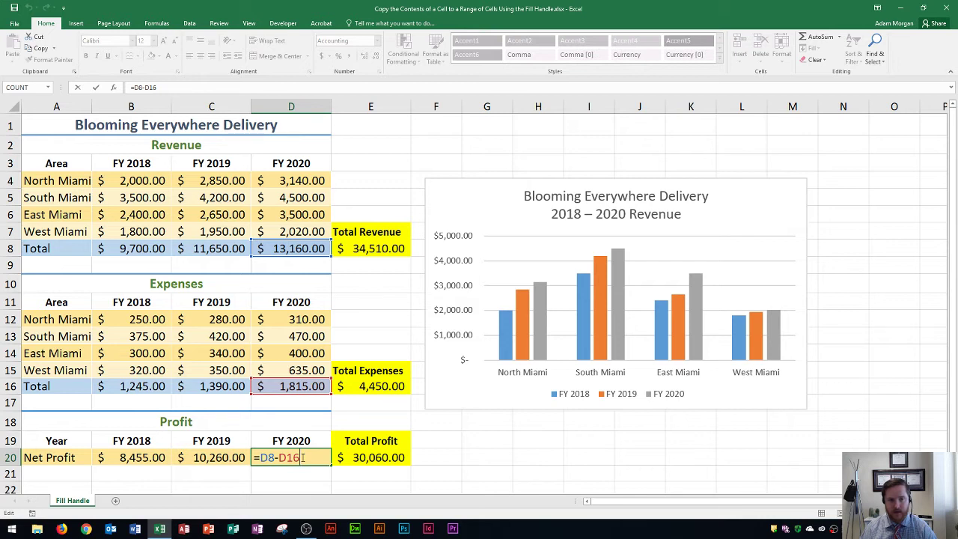
key("Return")
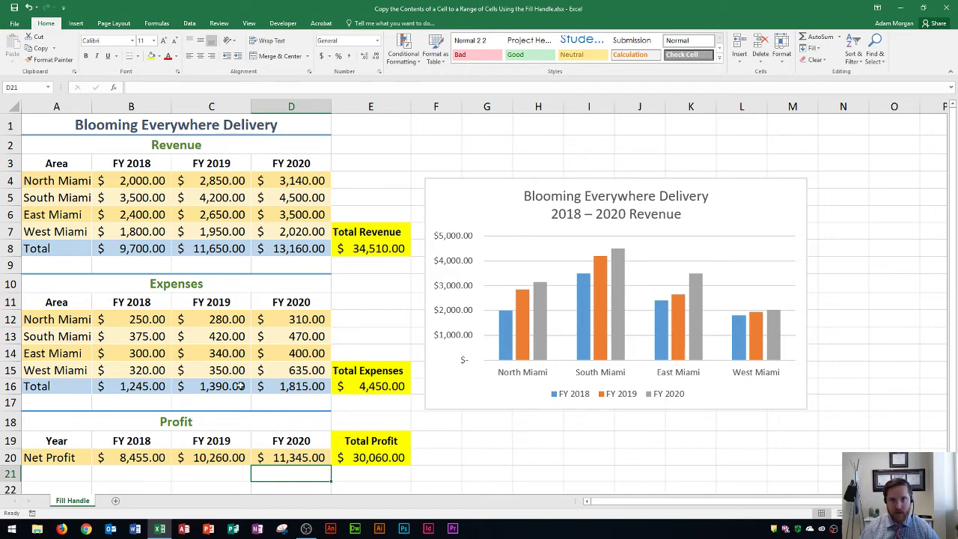
- Enter January and February in A23:B23 and extend the month series to December in L23
scroll(240, 384, "down", 3)
scroll(198, 368, "down", 2)
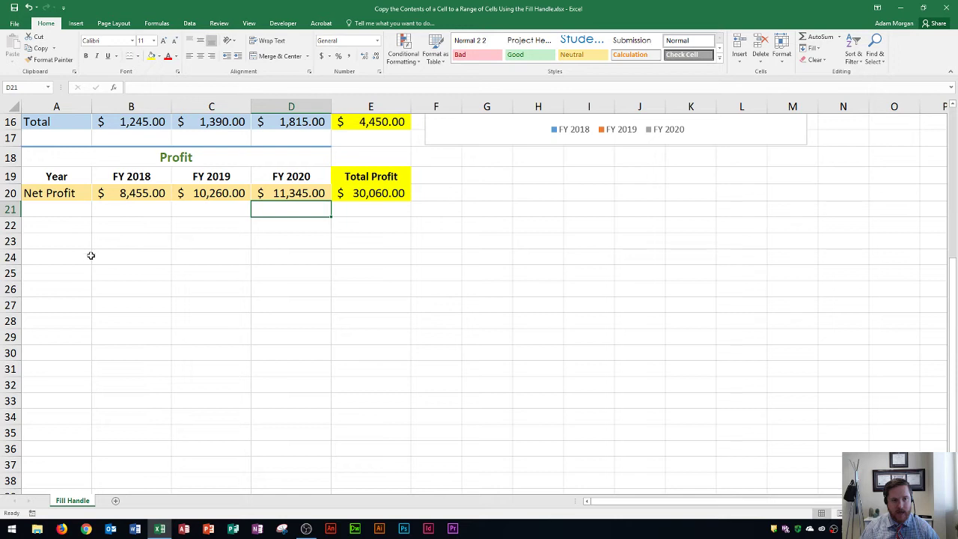
left_click(62, 239)
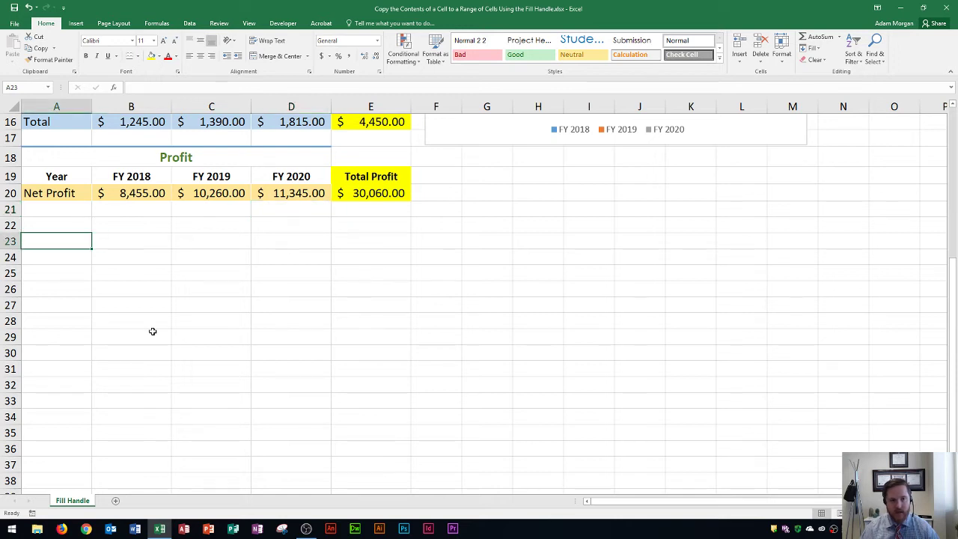
type("January")
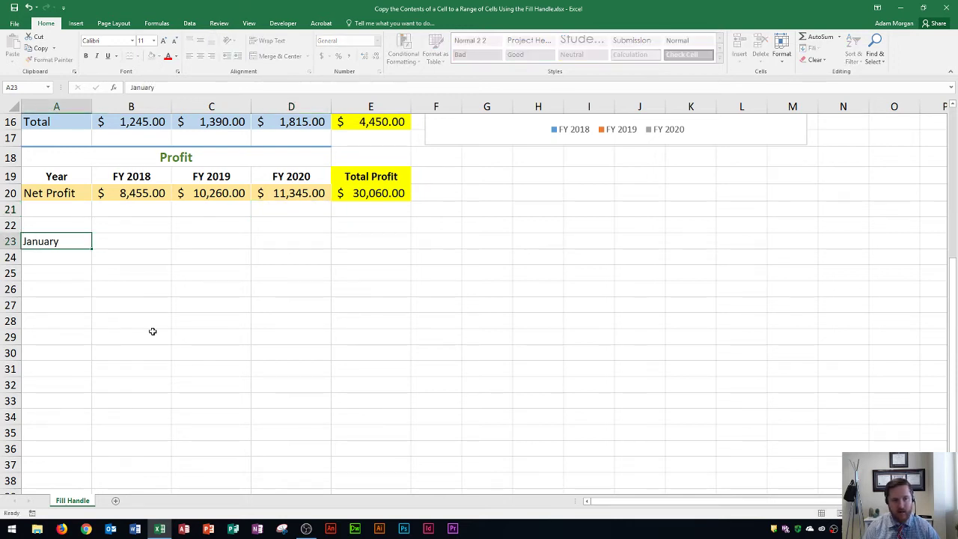
key("Tab")
type("Feb")
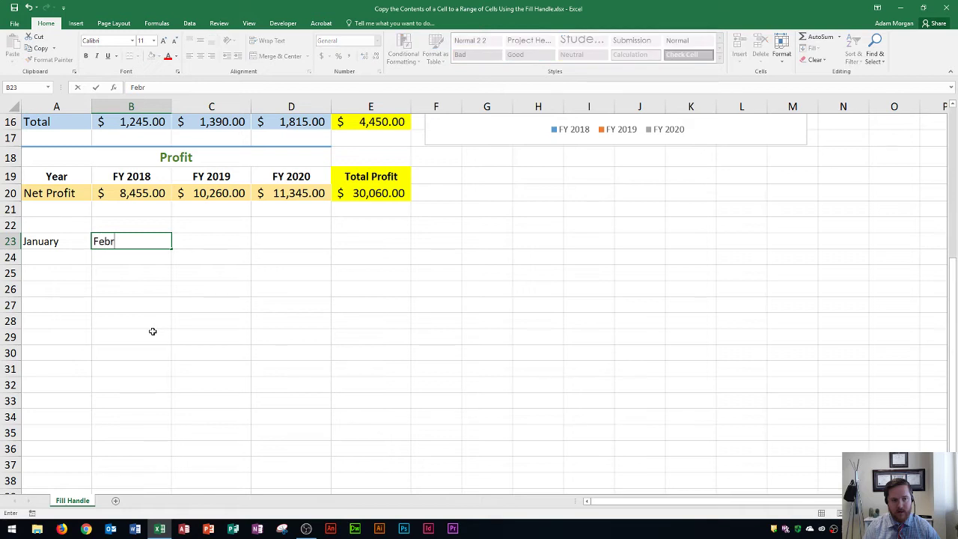
type("ruary")
key("Tab")
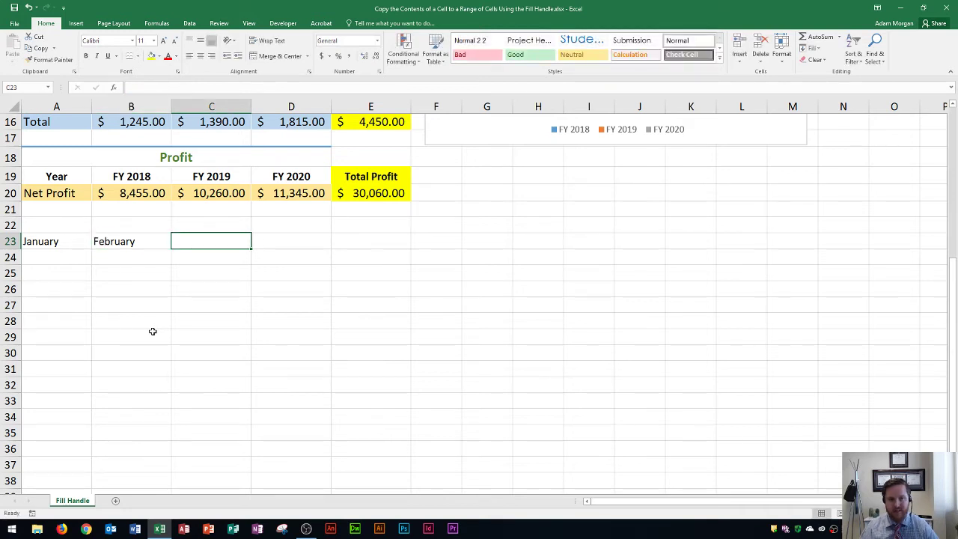
left_click_drag(56, 249, 131, 241)
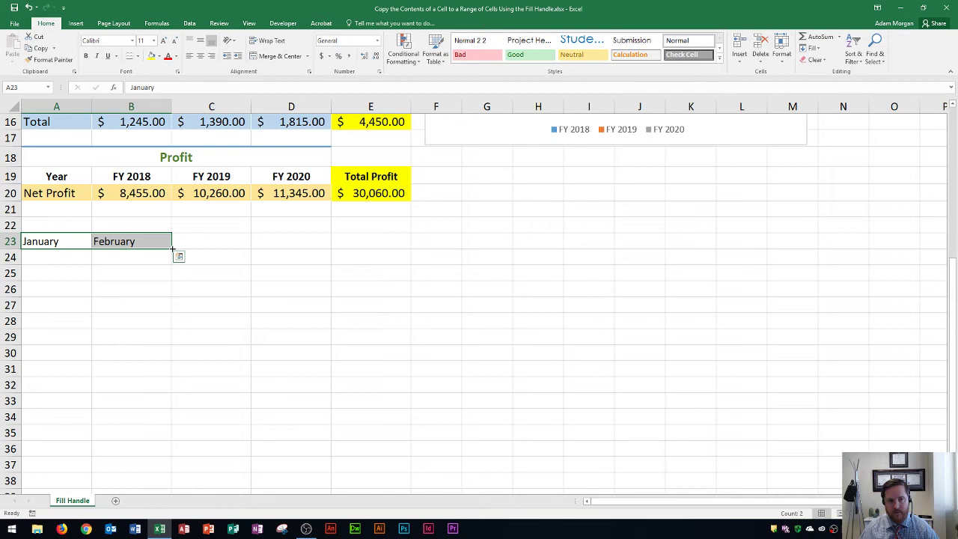
left_click_drag(172, 247, 303, 246)
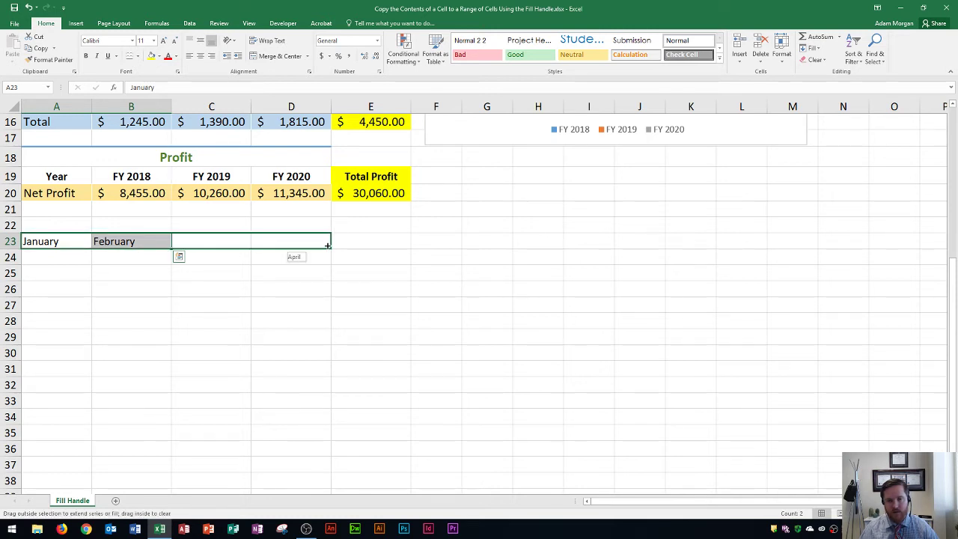
left_click_drag(367, 246, 770, 247)
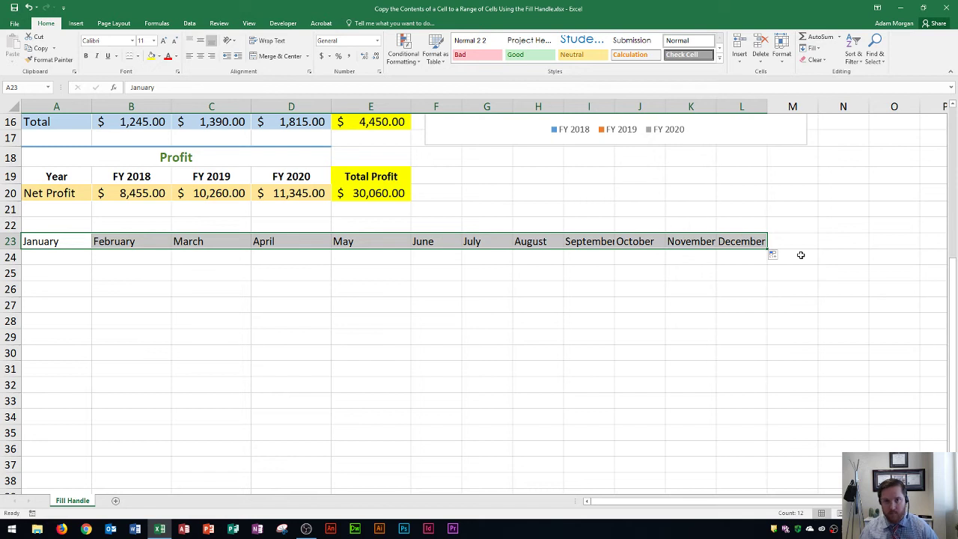
- Enter 1, 2, 3 in A24:A26 and fill the count down to 15 in A38
left_click(52, 259)
type("1")
key("Return")
type("2")
key("Return")
type("3")
key("Return")
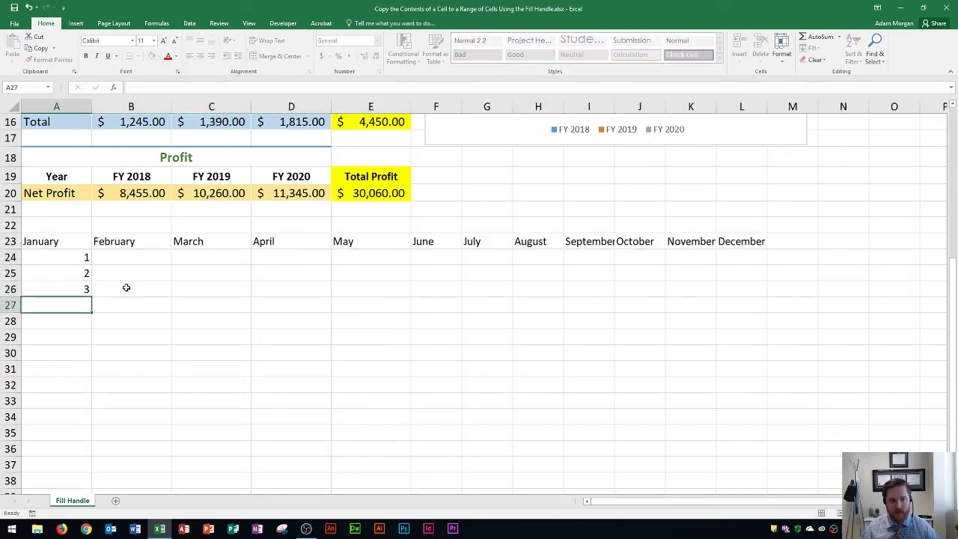
left_click_drag(80, 258, 90, 485)
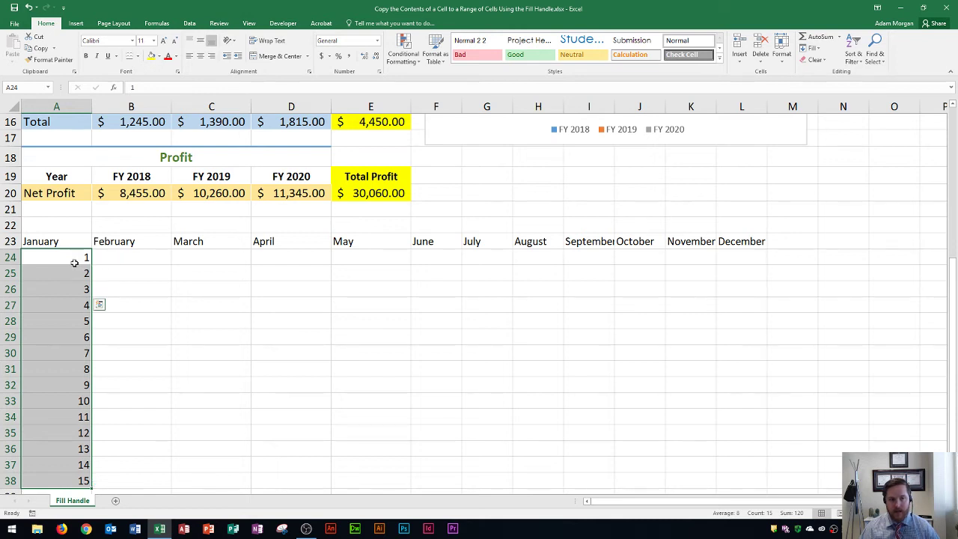
key("ctrl+z")
left_click_drag(67, 256, 91, 483)
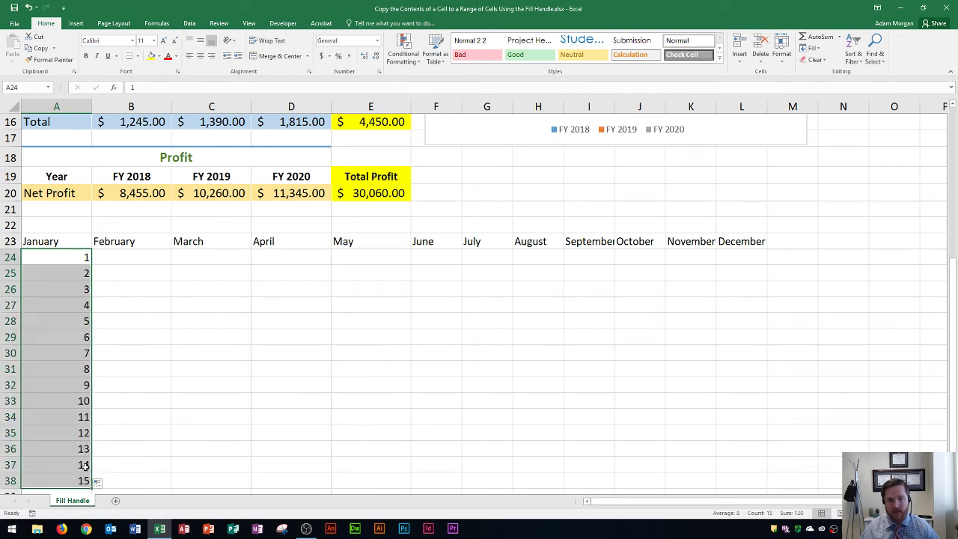
- Enter 2, 4 and 6 in B24:B26 to start an even-number series
left_click(146, 259)
type("2")
key("Return")
type("4")
key("Return")
type("6")
key("Return")
- Extend column B's evens to 30 and fill C24:C35 with dates 1-Jan through 12-Jan
left_click_drag(147, 259, 158, 485)
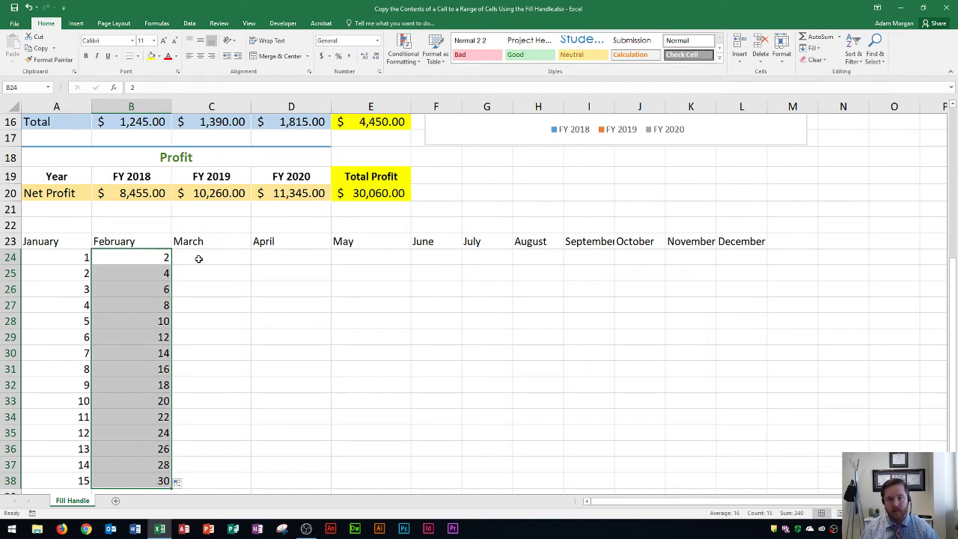
left_click(202, 258)
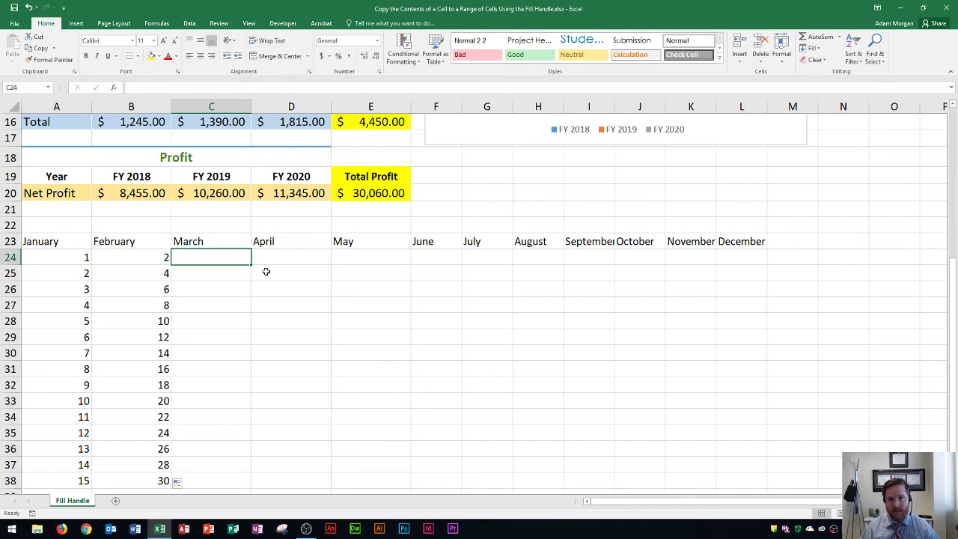
type("1/1")
key("Return")
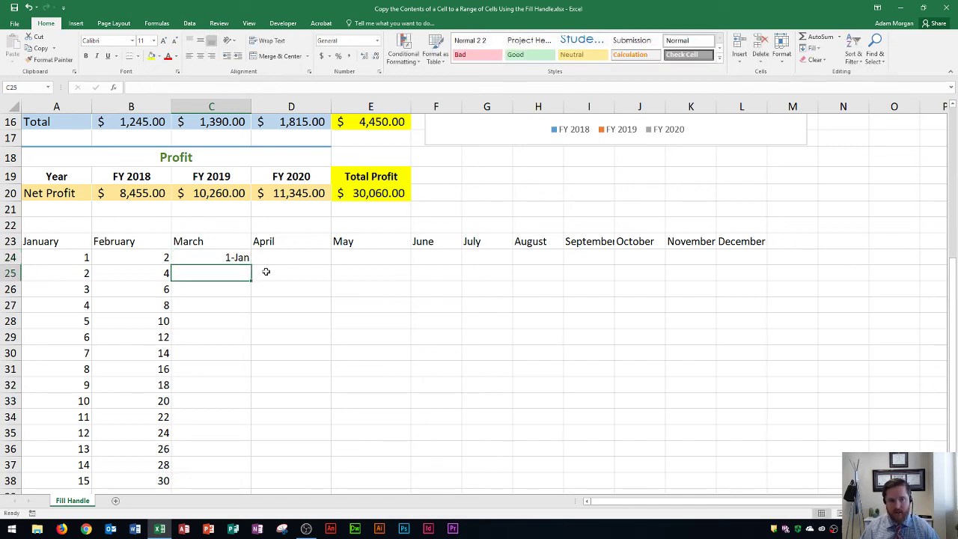
type("1/2")
key("Return")
left_click_drag(225, 257, 248, 442)
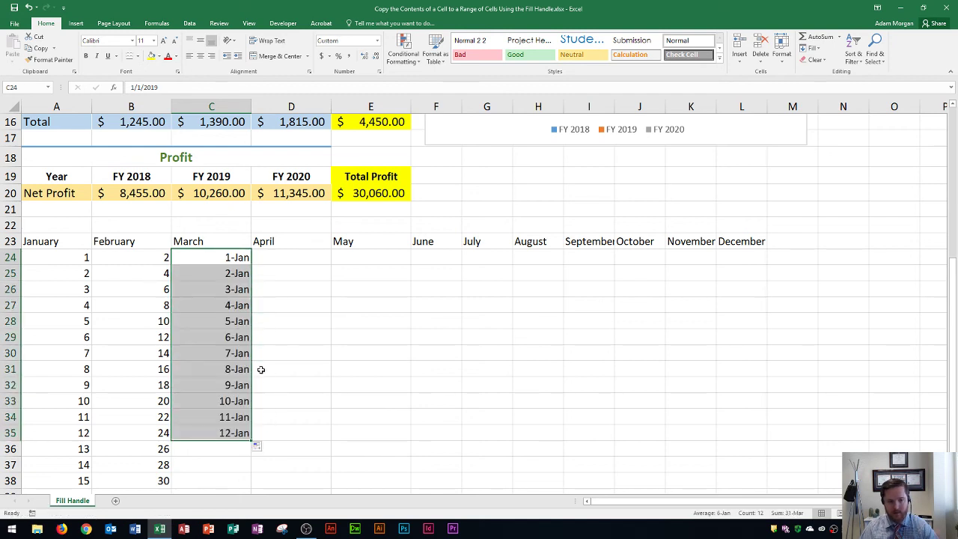